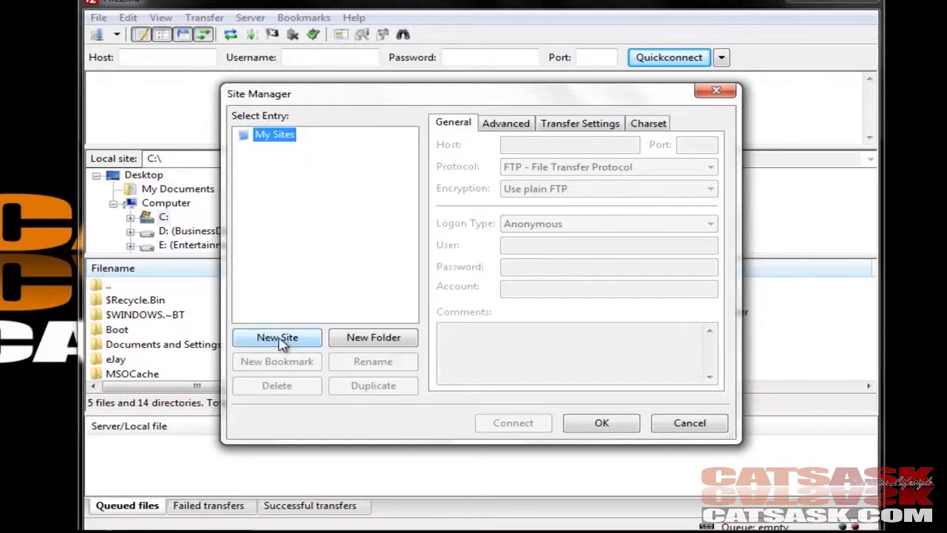
Add a new site named CatsaskFilezillaInstall under My Sites
left_click(278, 338)
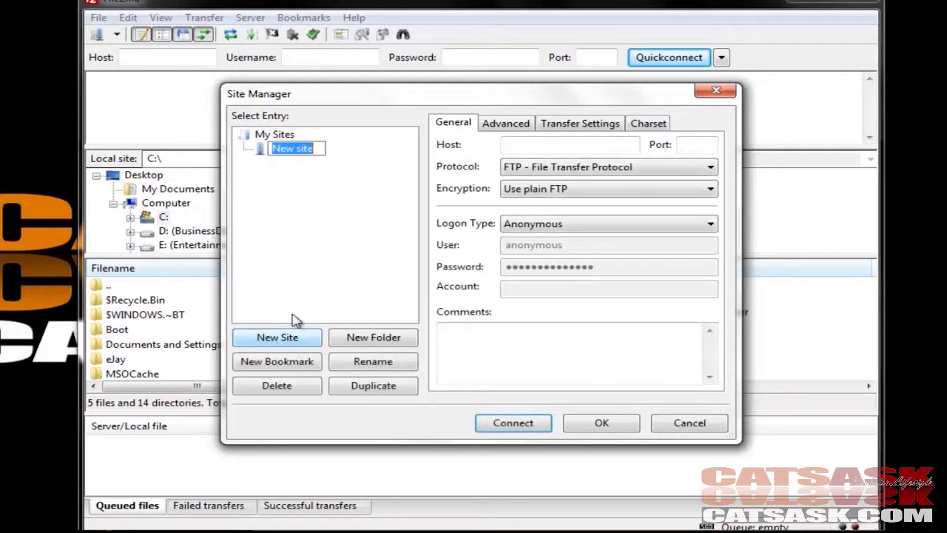
type("Catsask")
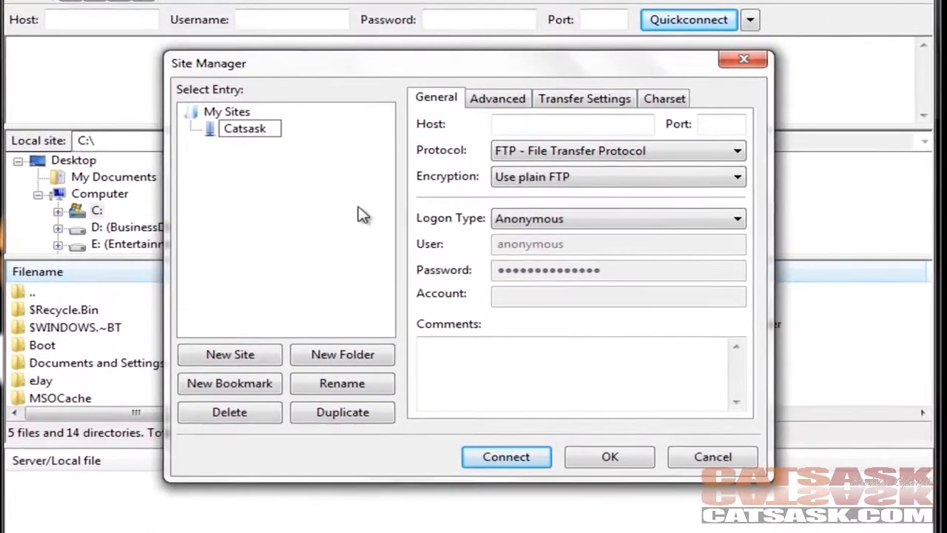
type("File")
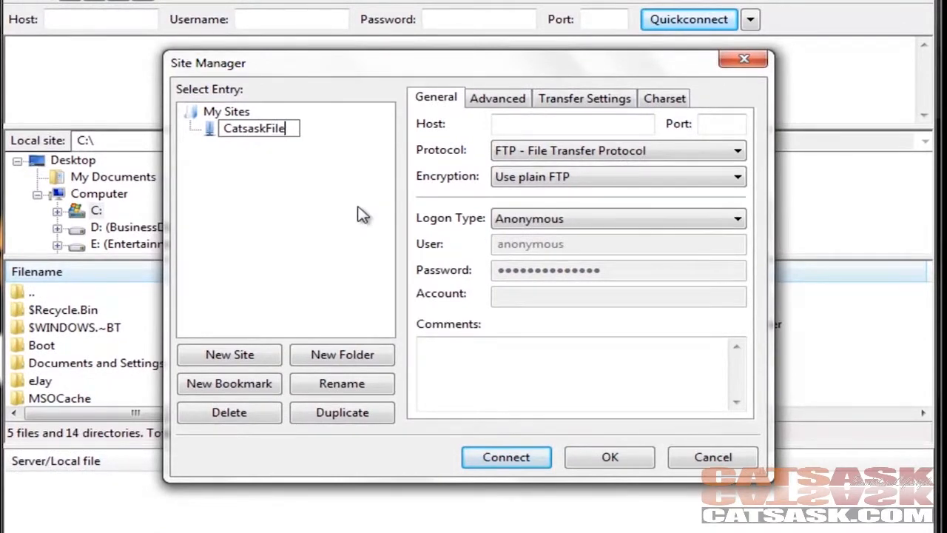
type("zillaInstall")
key("Return")
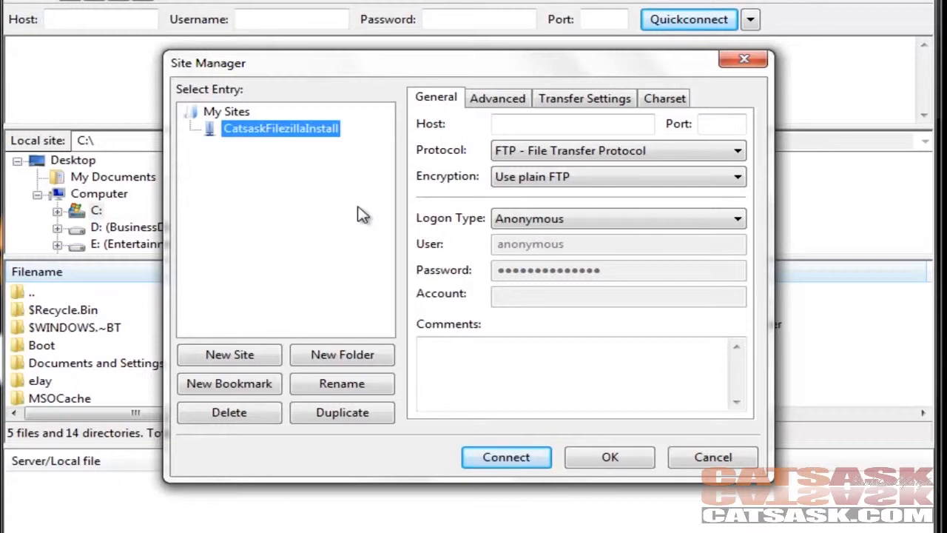
left_click(574, 123)
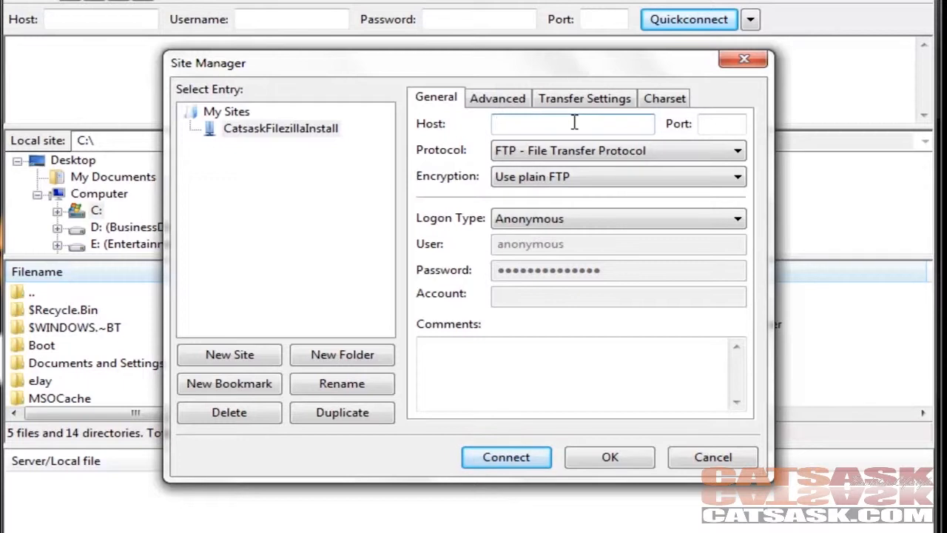
type("ww.catsaskspecialoffer.com")
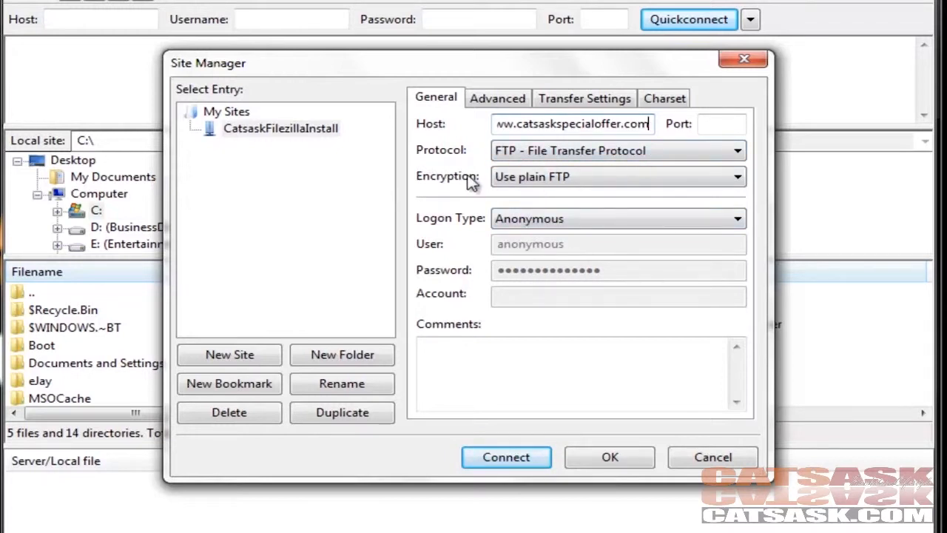
left_click(575, 222)
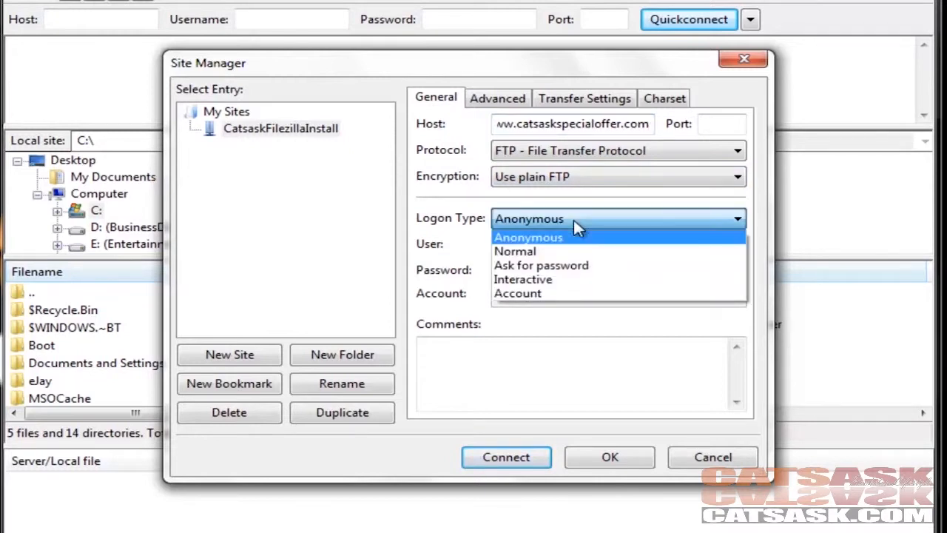
left_click(552, 254)
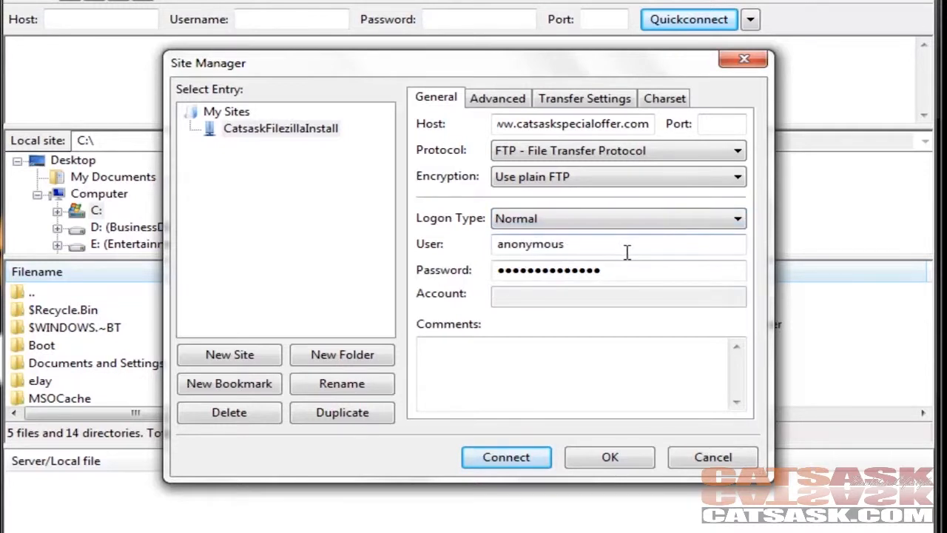
Enter the account user name and password for the site, and connect to the server
left_click_drag(609, 245, 391, 254)
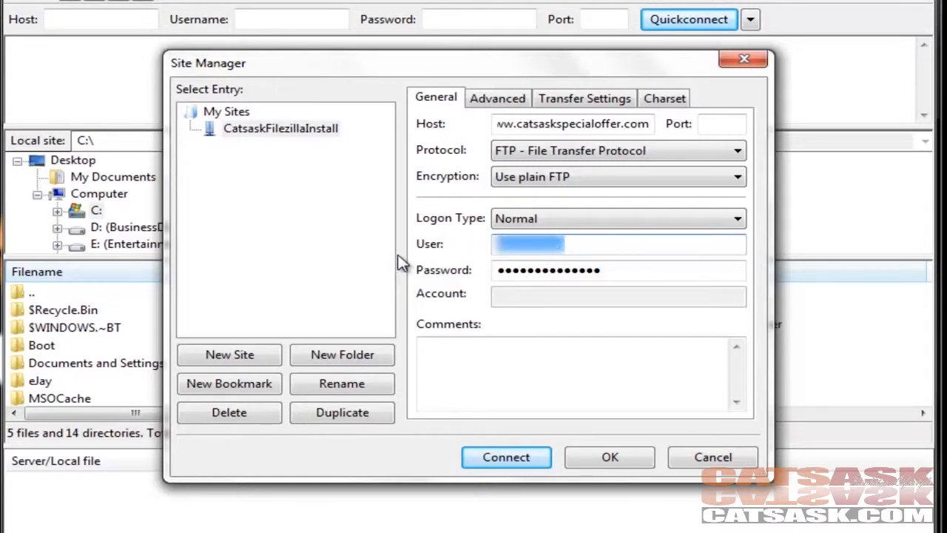
type("cat")
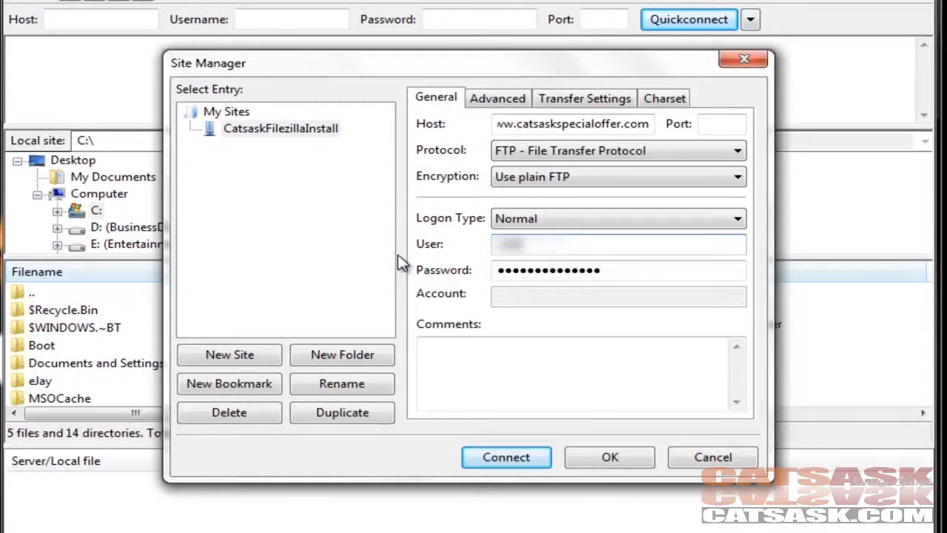
type("sask")
key("Tab")
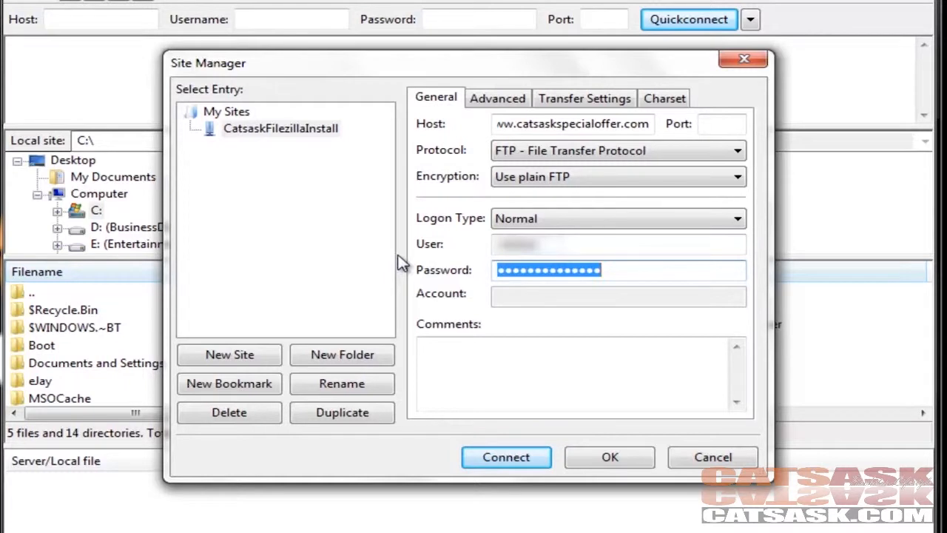
type("ca")
type("•••••••••")
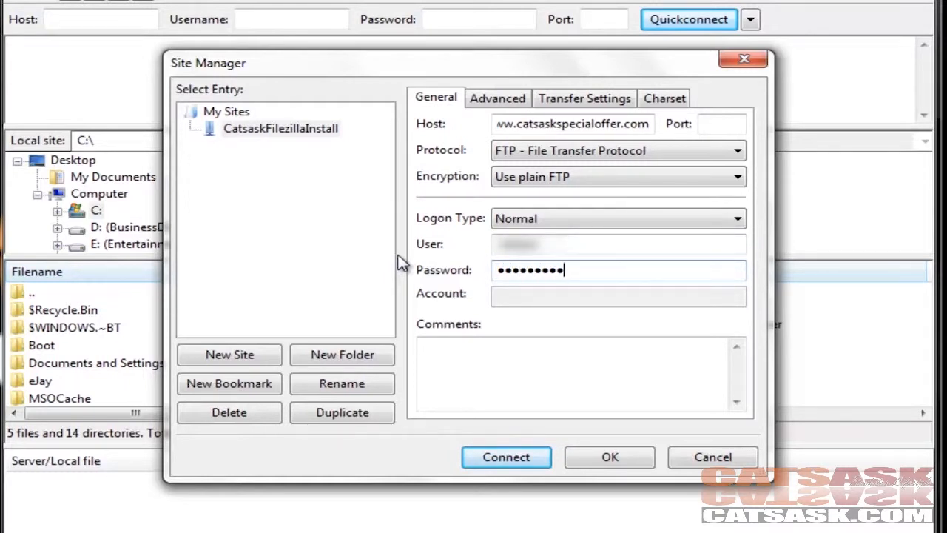
left_click(504, 459)
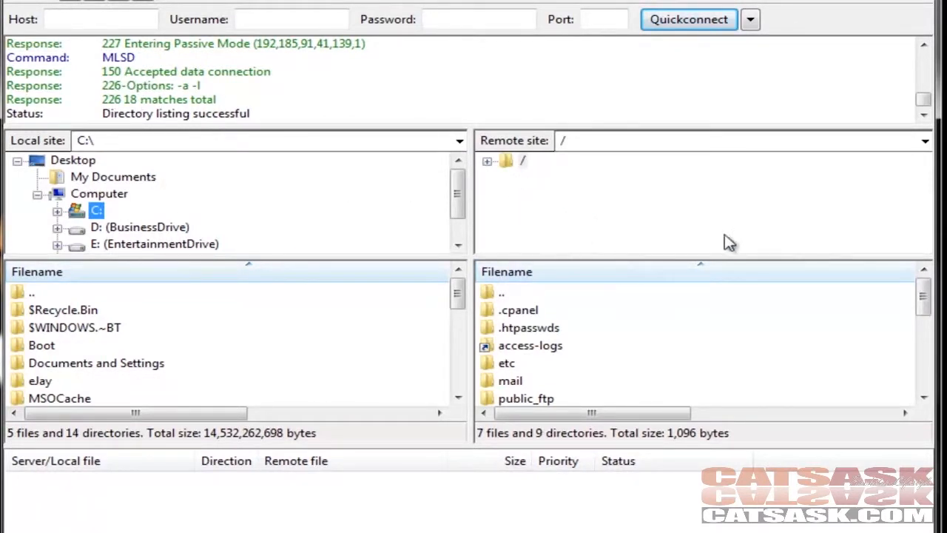
Open the public_html folder on the remote site
mouse_move(930, 310)
left_mouse_down()
mouse_move(934, 390)
mouse_move(929, 300)
left_mouse_up()
left_click(591, 347)
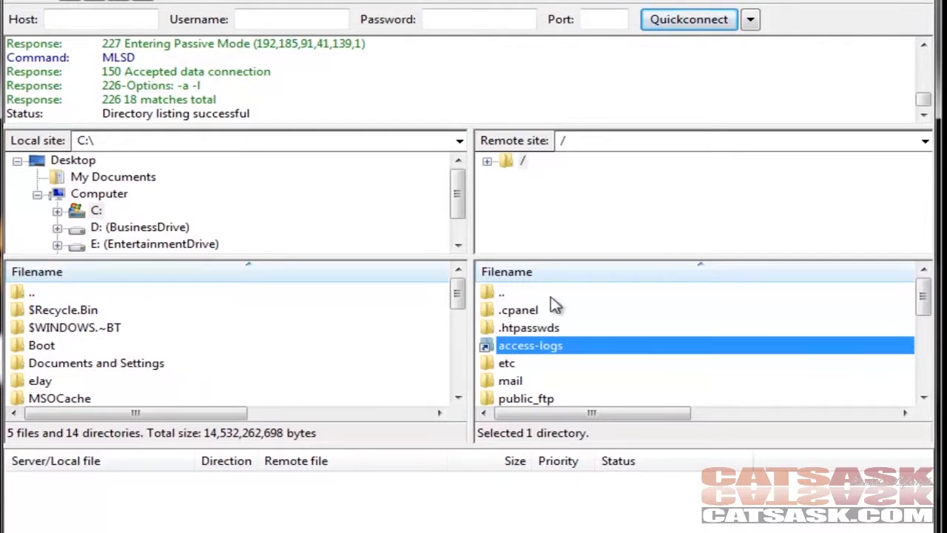
left_click(611, 364)
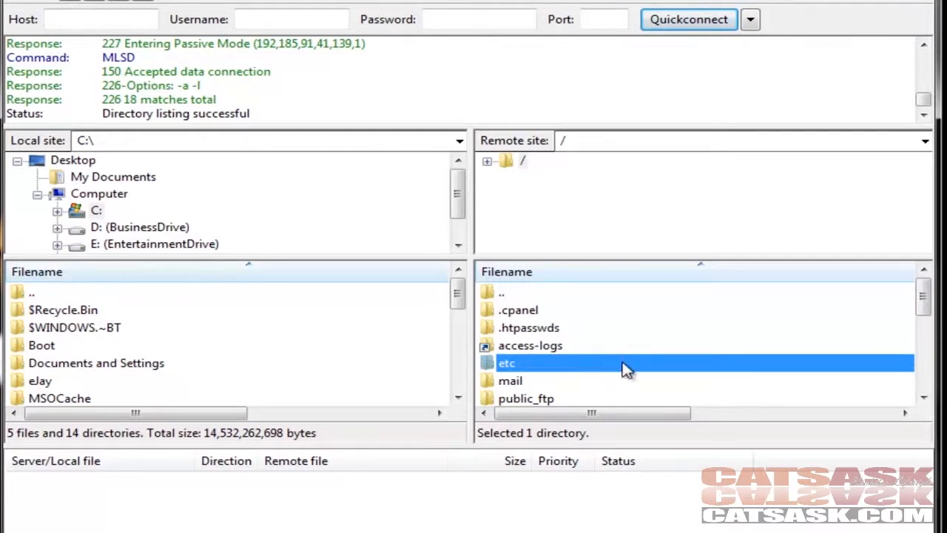
scroll(622, 373, "down", 1)
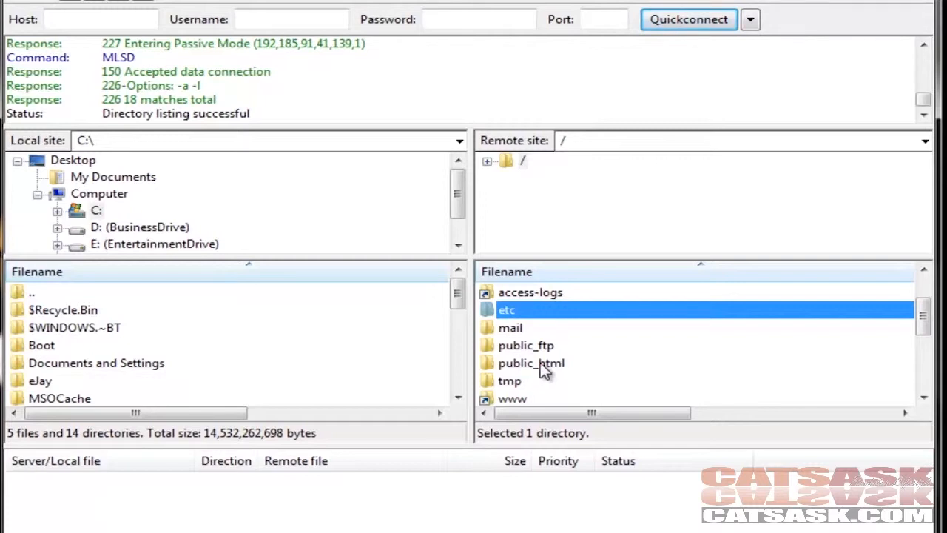
double_click(543, 365)
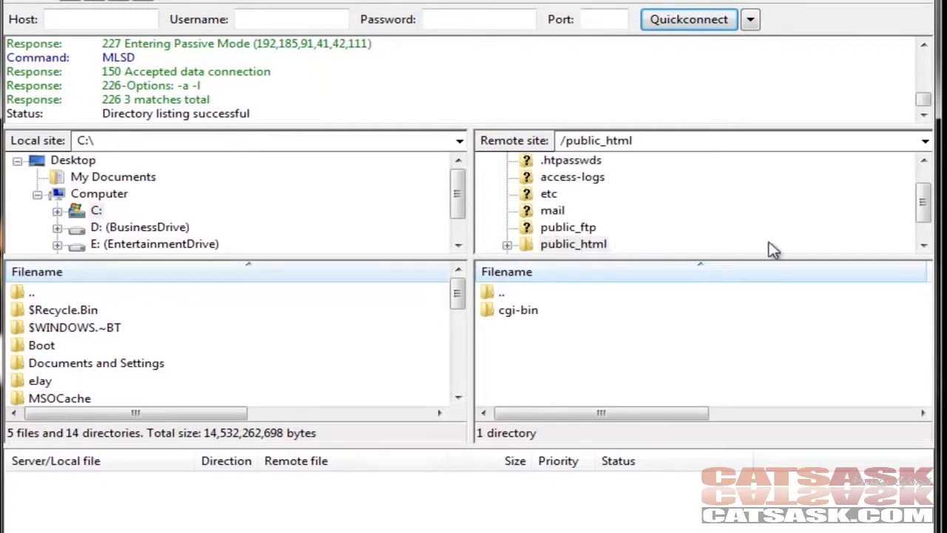
left_click_drag(926, 216, 884, 232)
left_click(547, 213)
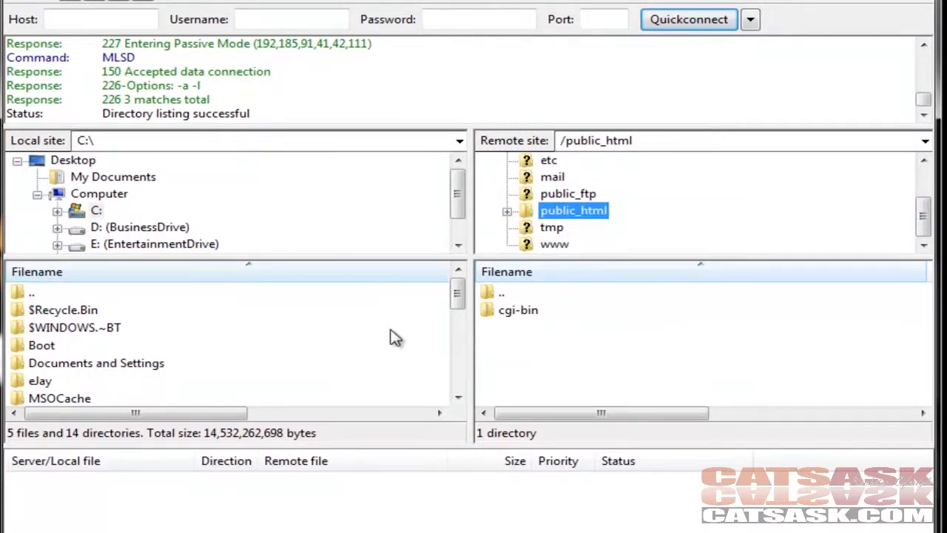
left_click(520, 358)
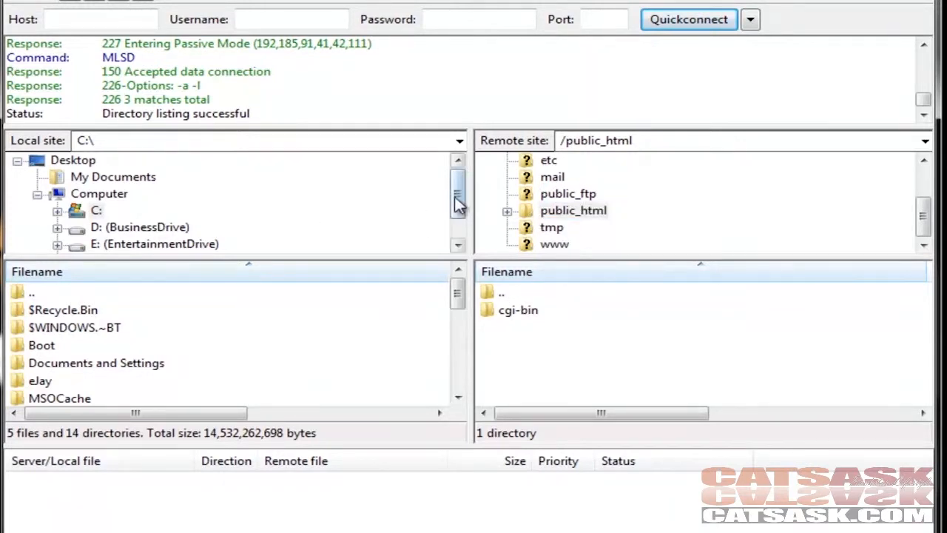
Show the Desktop as the local site and select its html folder
scroll(456, 197, "down", 1)
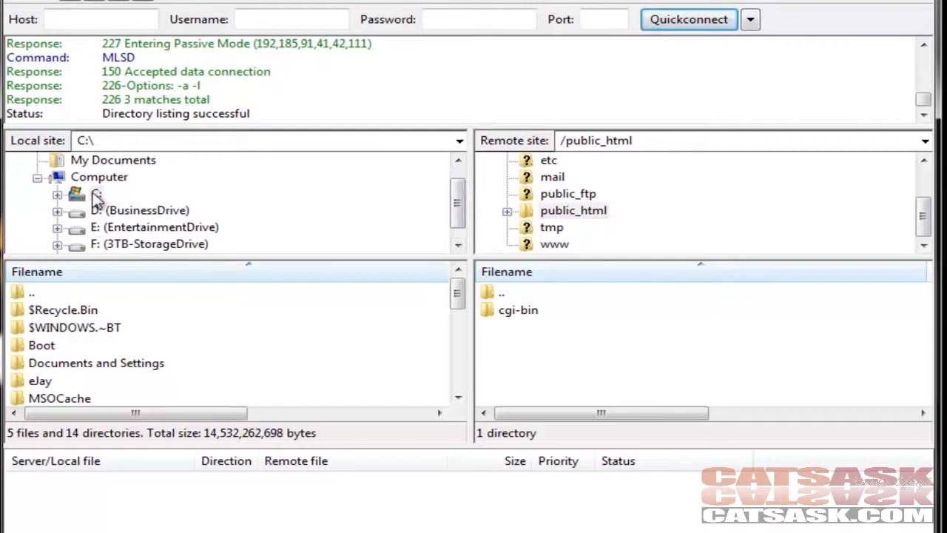
scroll(458, 192, "up", 1)
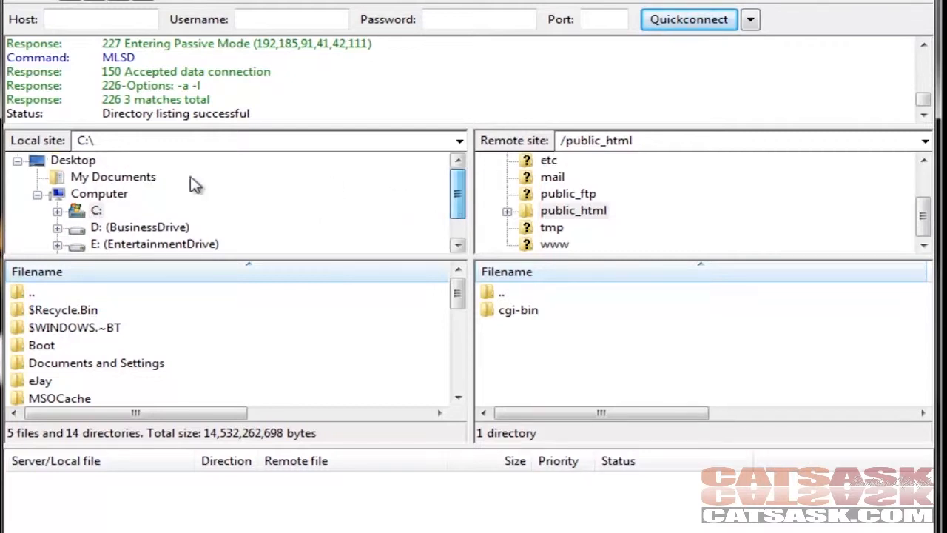
left_click(71, 161)
scroll(458, 207, "down", 2)
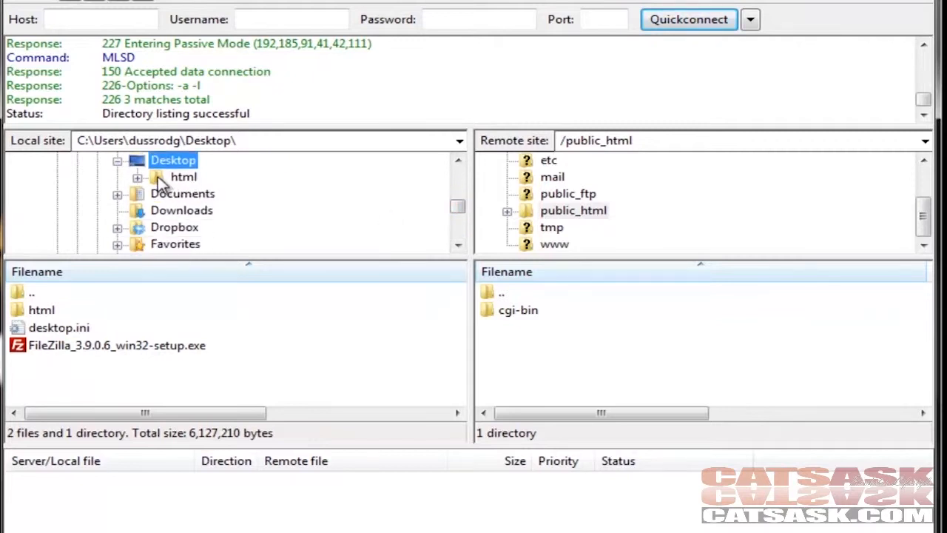
left_click(57, 314)
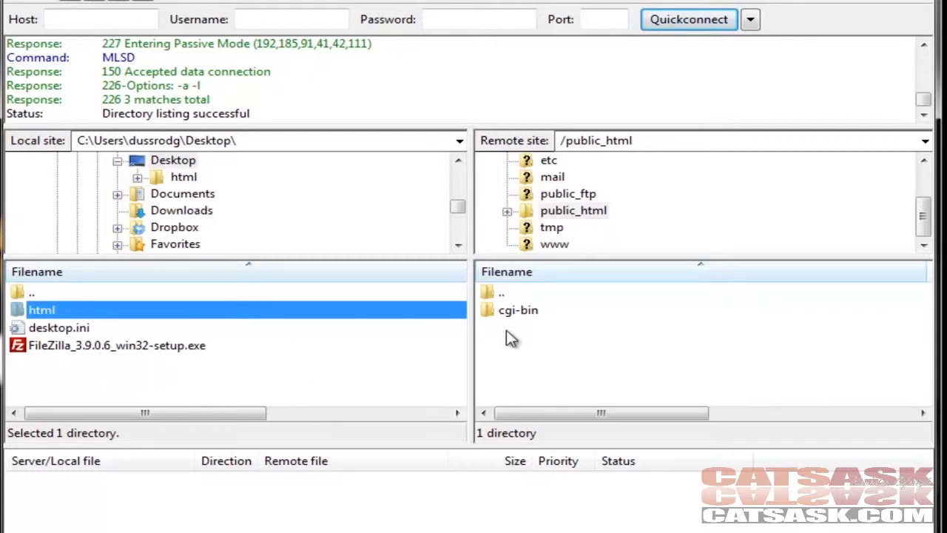
Look inside the remote cgi-bin folder and return to public_html
left_click(592, 346)
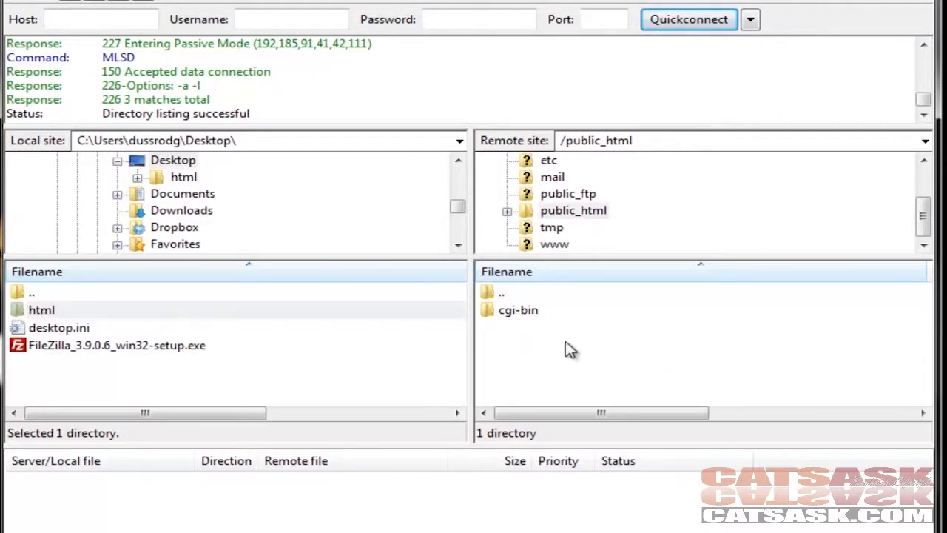
double_click(514, 310)
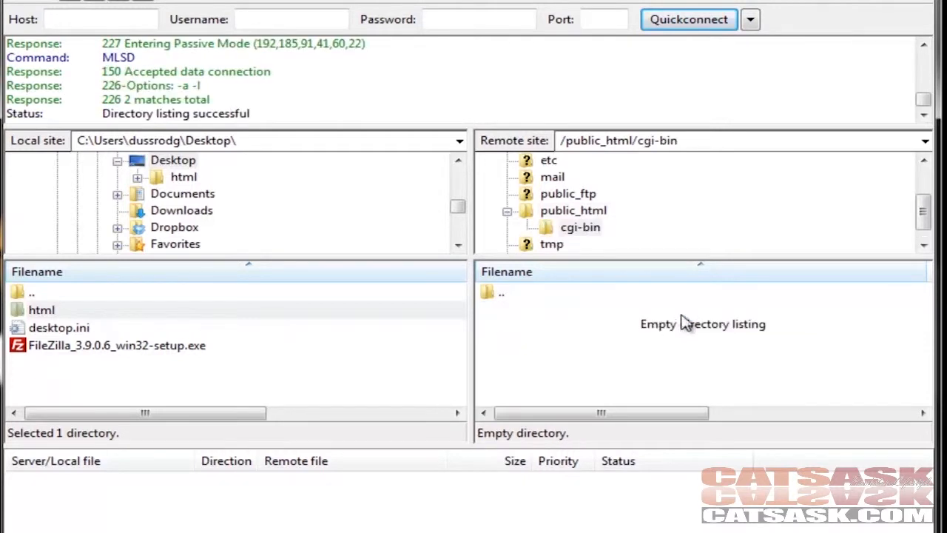
left_click(570, 212)
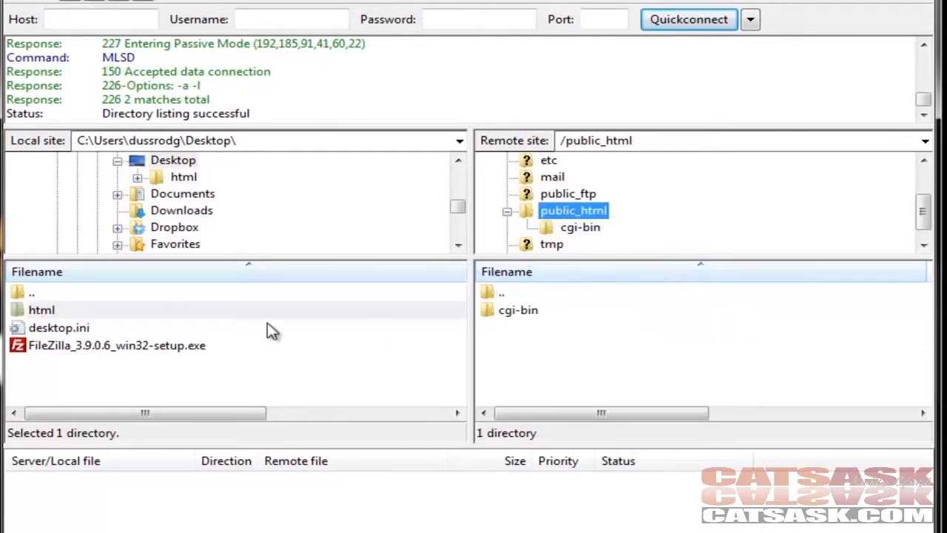
Open the html folder of the local Desktop to list the landing page files
double_click(19, 312)
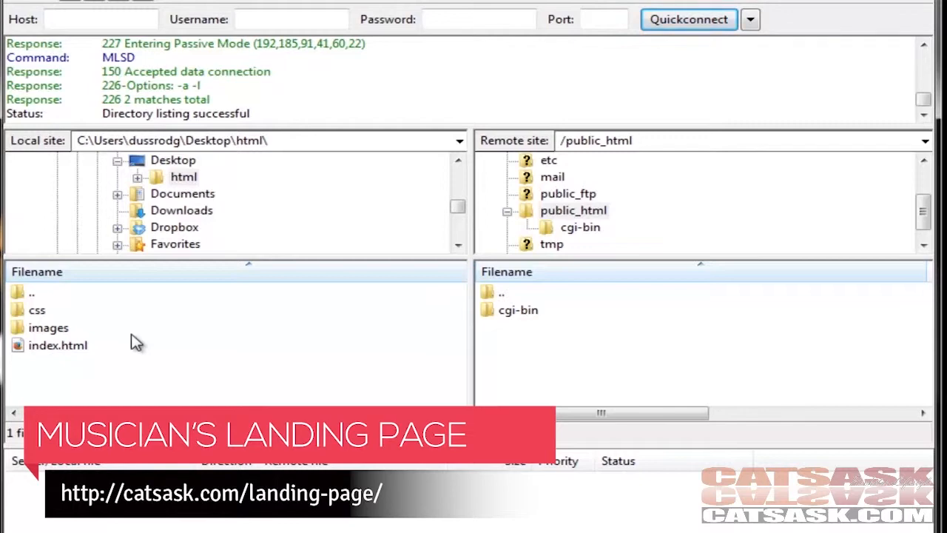
left_click(167, 163)
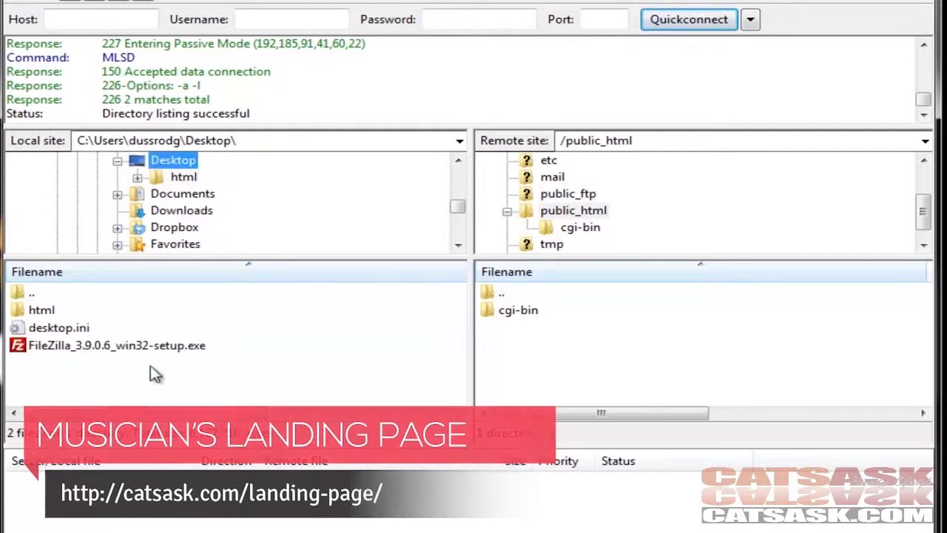
double_click(52, 312)
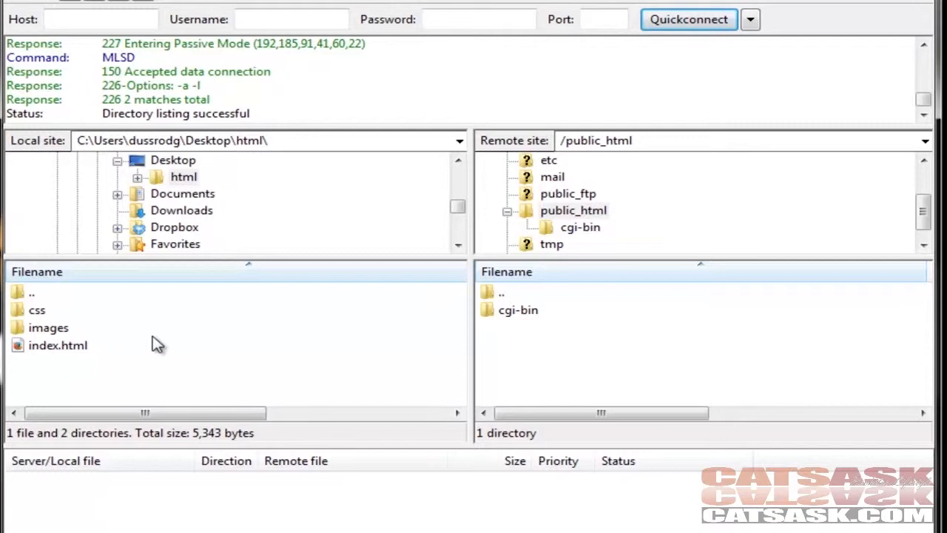
left_click(45, 314)
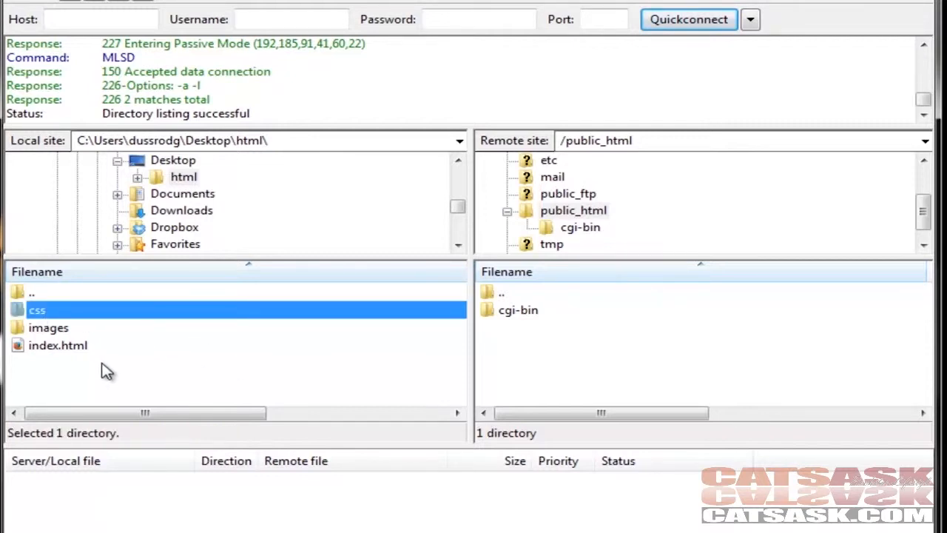
left_click(74, 347, "shift")
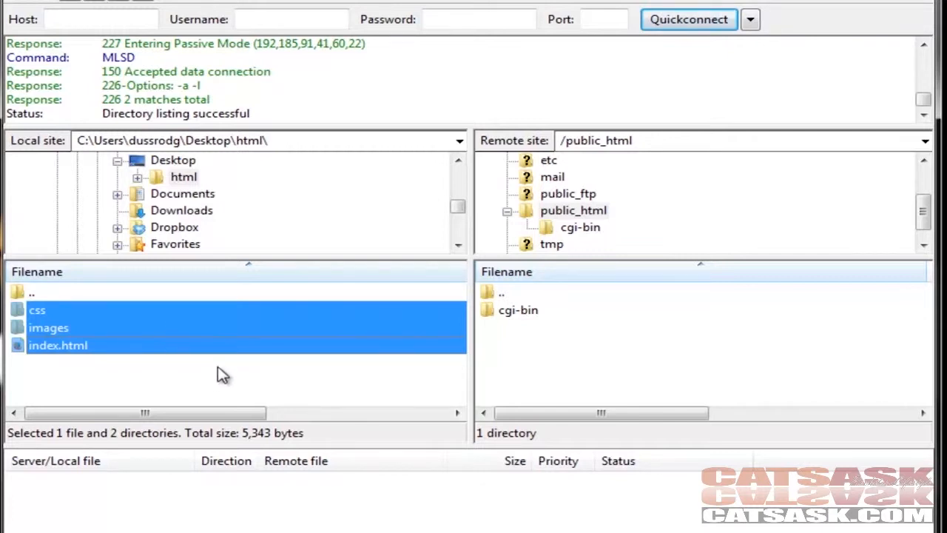
left_click(119, 363)
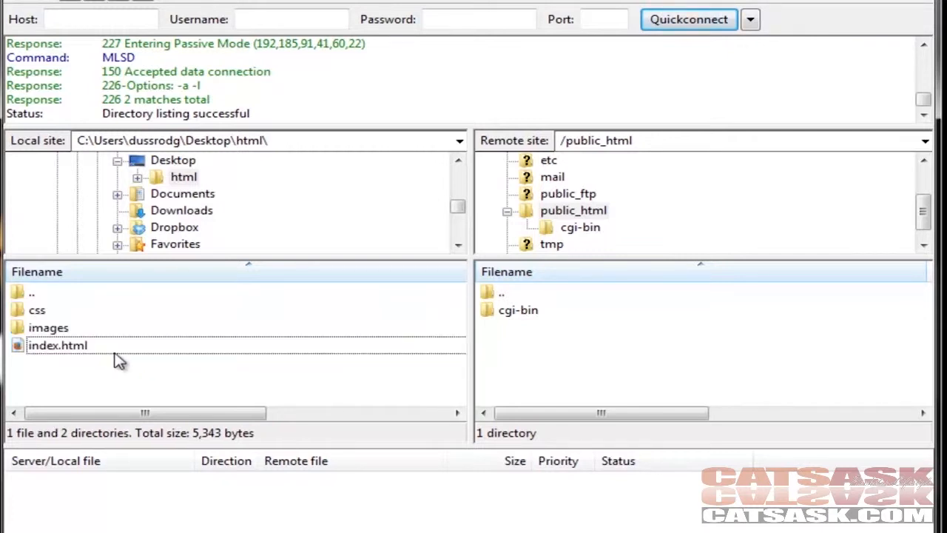
Upload the css and images folders together with index.html to the remote public_html folder
left_click(63, 312)
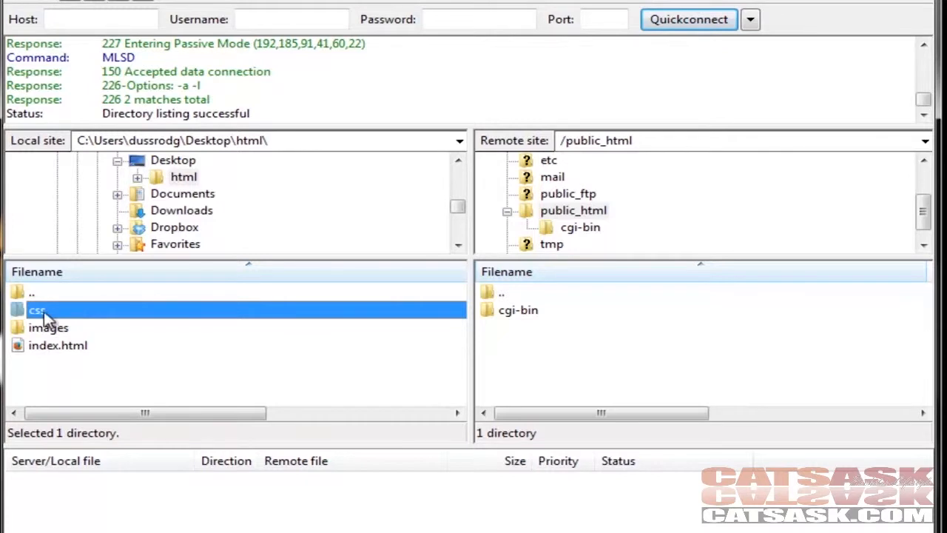
left_click_drag(28, 315, 66, 347)
left_click(65, 352, "shift")
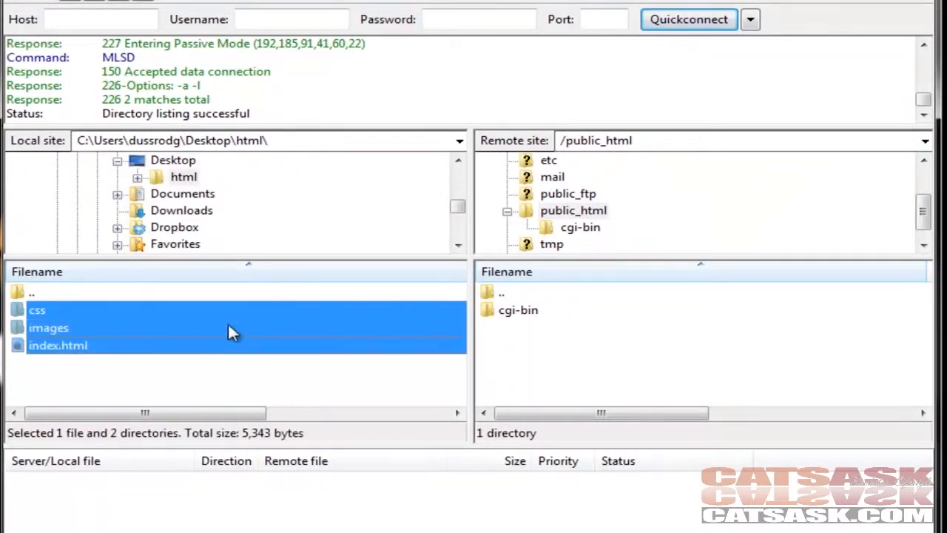
left_click_drag(52, 311, 588, 349)
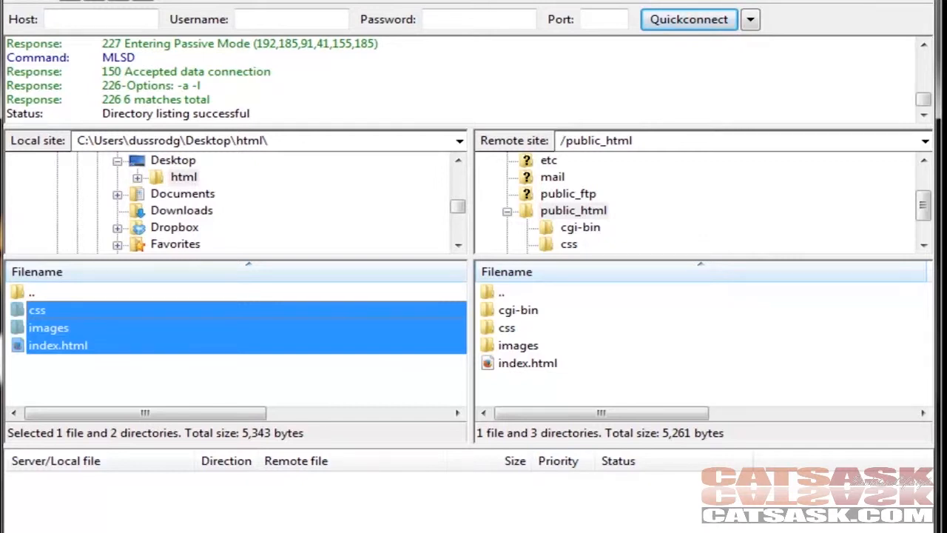
Switch to the web browser, load catsaskspecialoffer.com, and check its cgi-bin link before returning to the site index
mouse_move(6, 532)
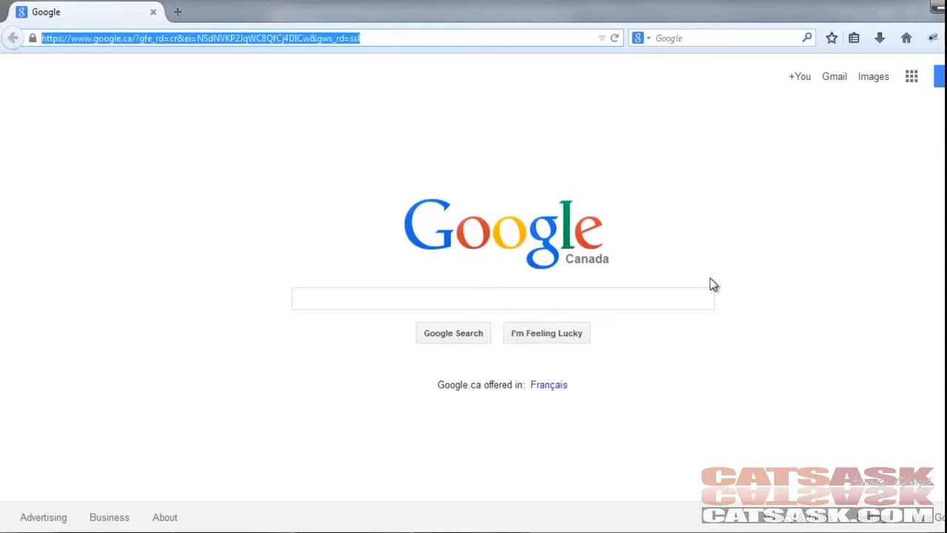
type("catsask")
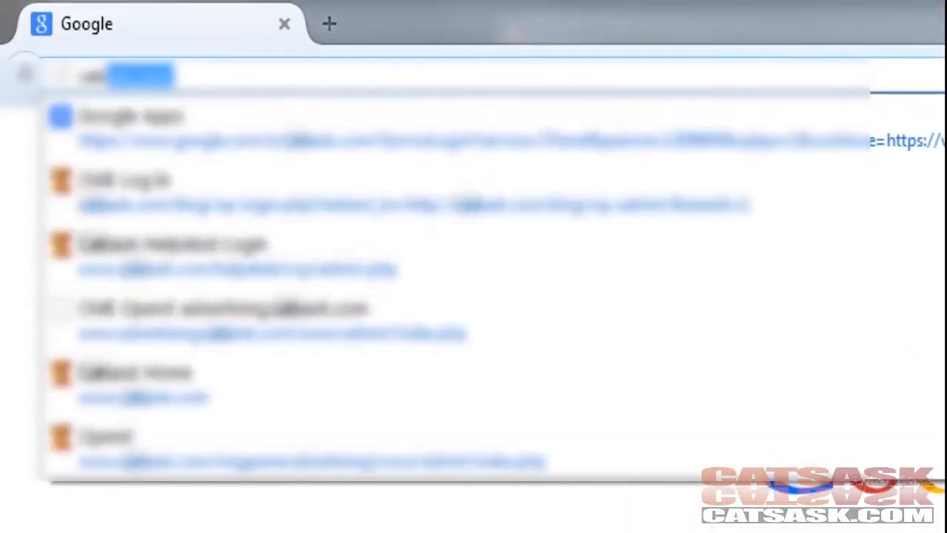
type("specialo")
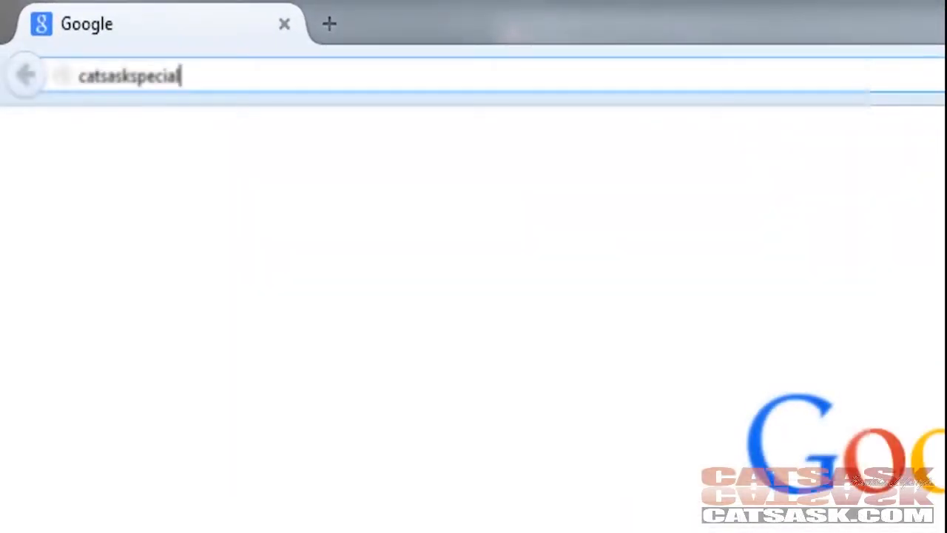
type("ffer.com")
key("Return")
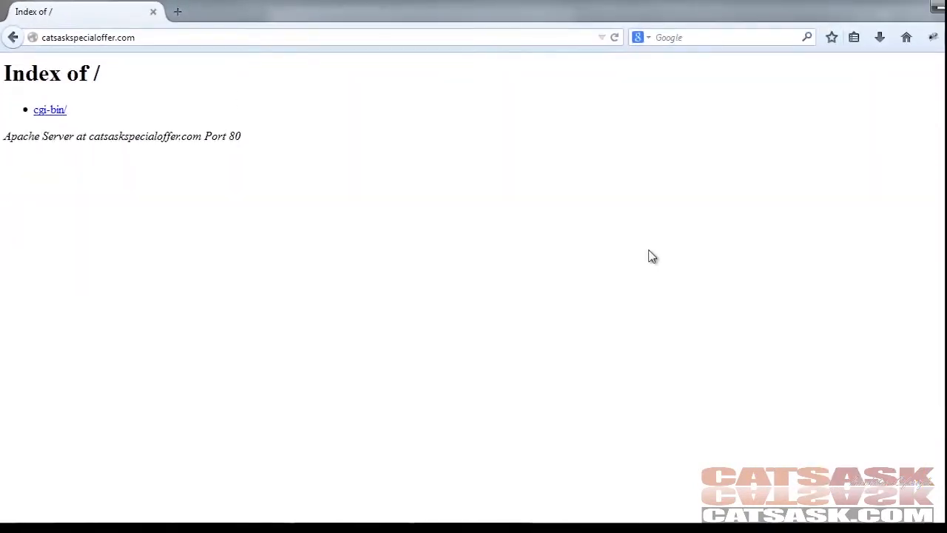
left_click(49, 111)
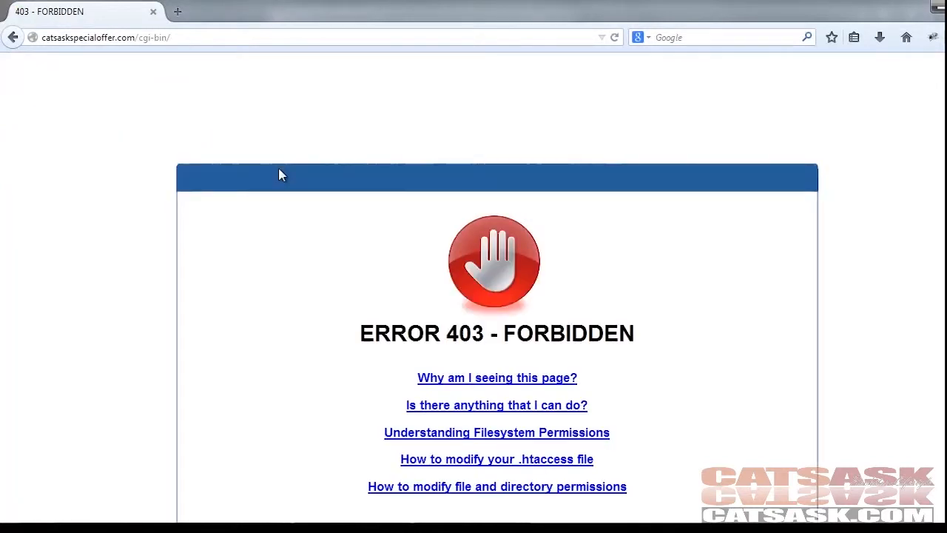
left_click(13, 37)
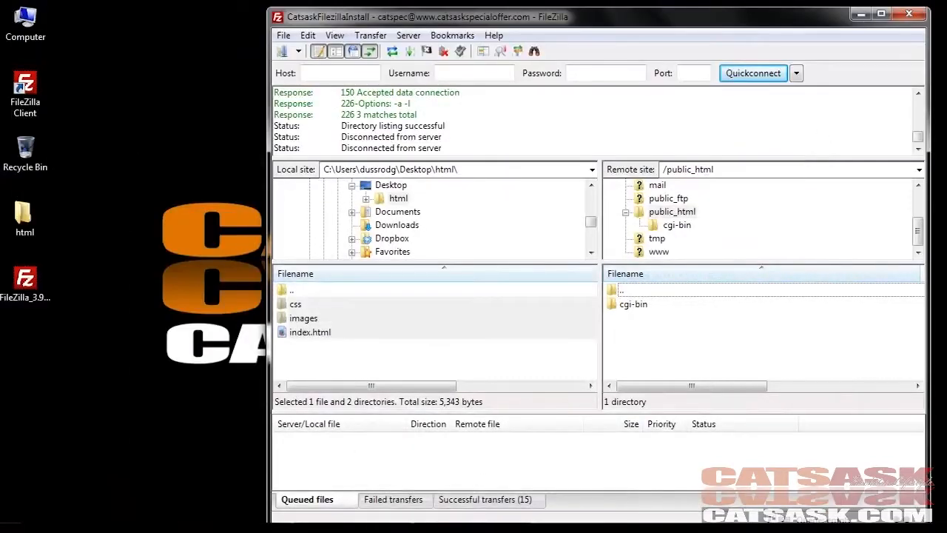
In FileZilla, upload the local css and images folders together with index.html to the remote public_html folder
left_click(408, 318)
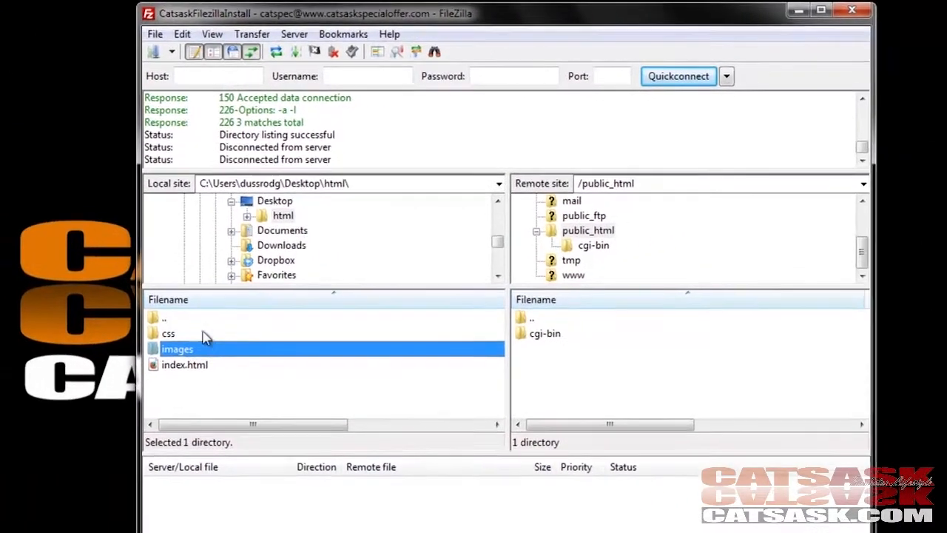
left_click(313, 305)
left_click(182, 376, "shift")
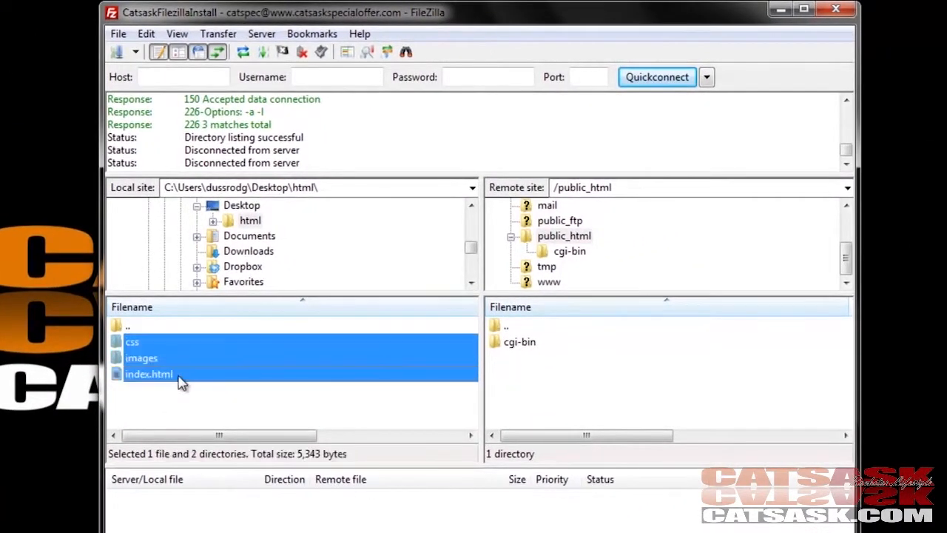
left_click_drag(191, 347, 584, 398)
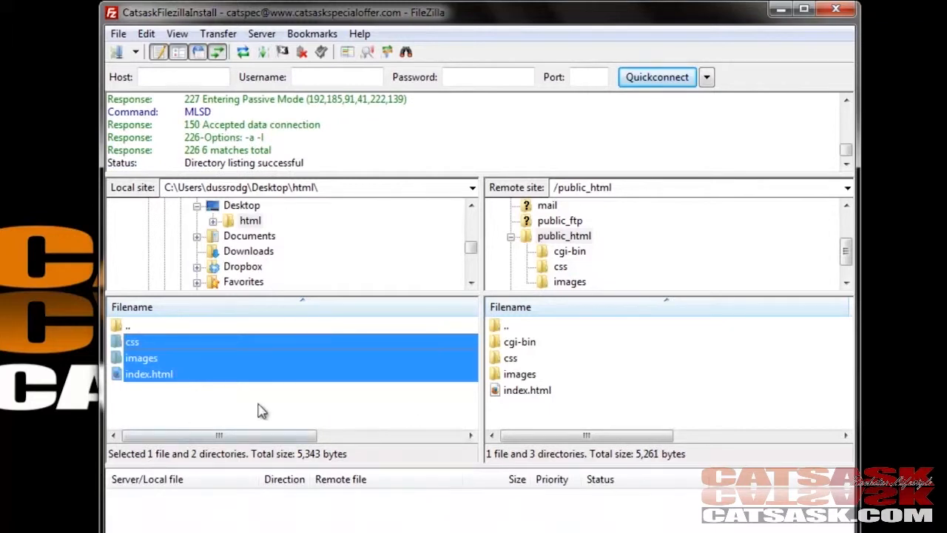
left_click(577, 360)
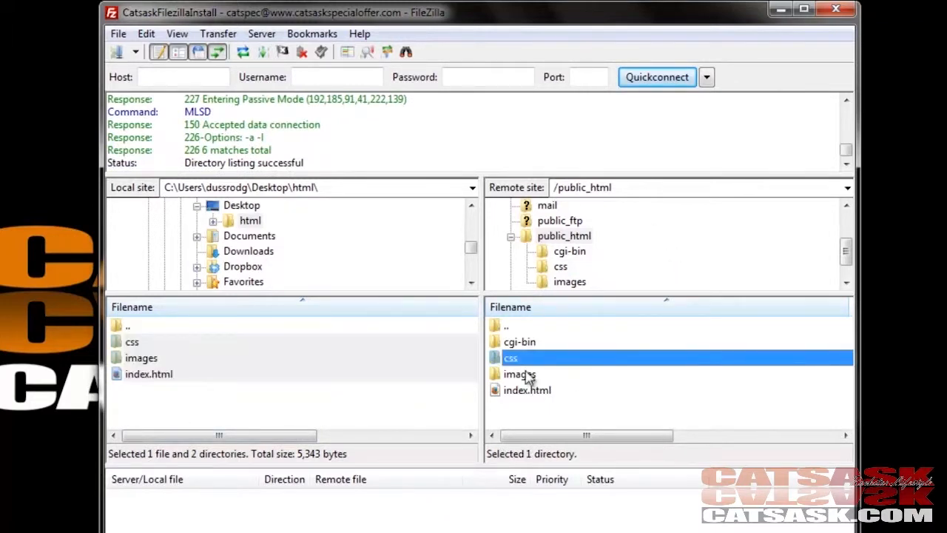
left_click(564, 237)
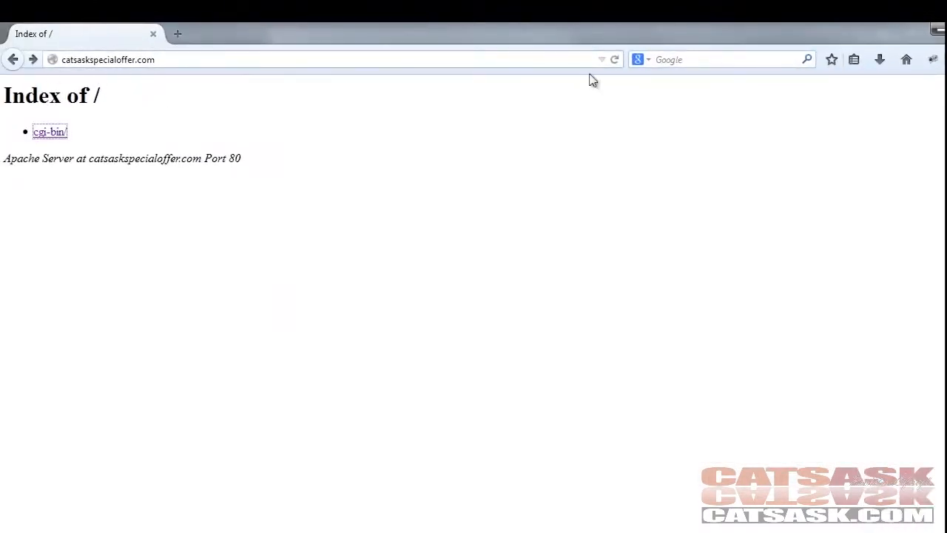
Switch to the browser, reload catsaskspecialoffer.com, and look over the uploaded landing page
left_click(615, 60)
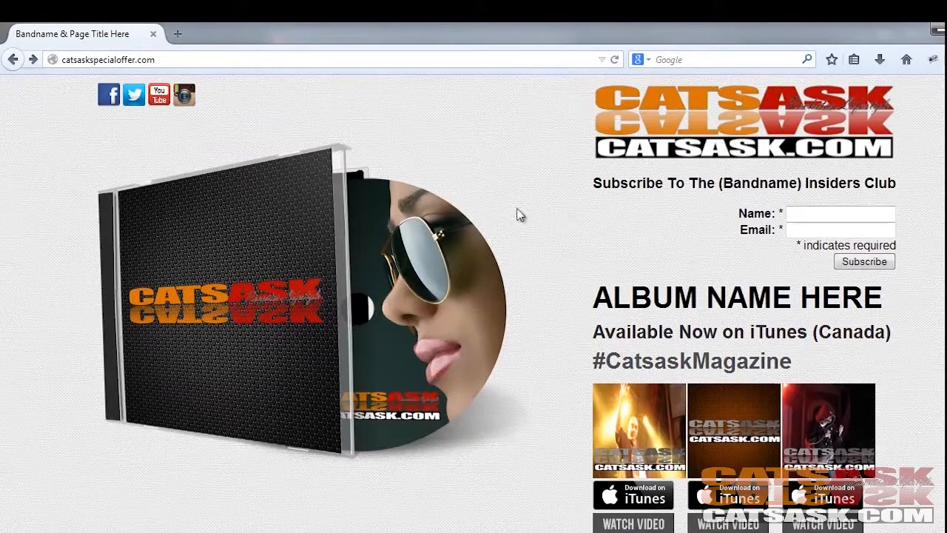
scroll(540, 230, "down", 1)
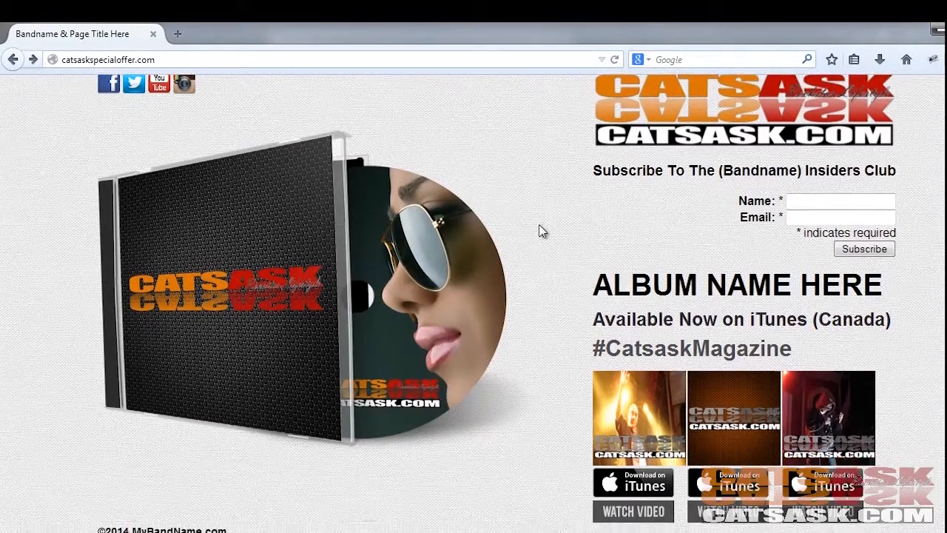
scroll(540, 231, "up", 1)
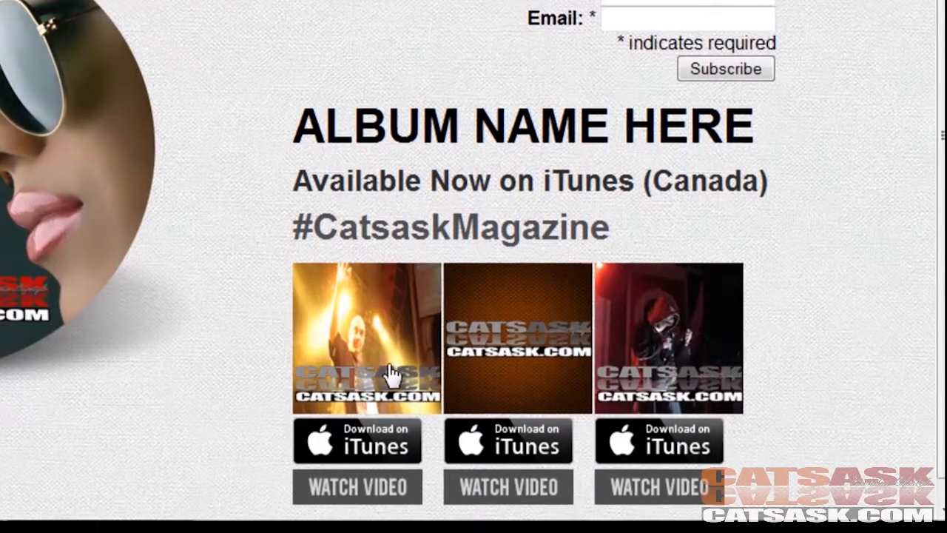
Examine the landing page's album title, iTunes line, hashtag and track links, plus the Insiders Club subscription form with its name and email fields
left_click_drag(291, 134, 743, 504)
left_click(340, 236)
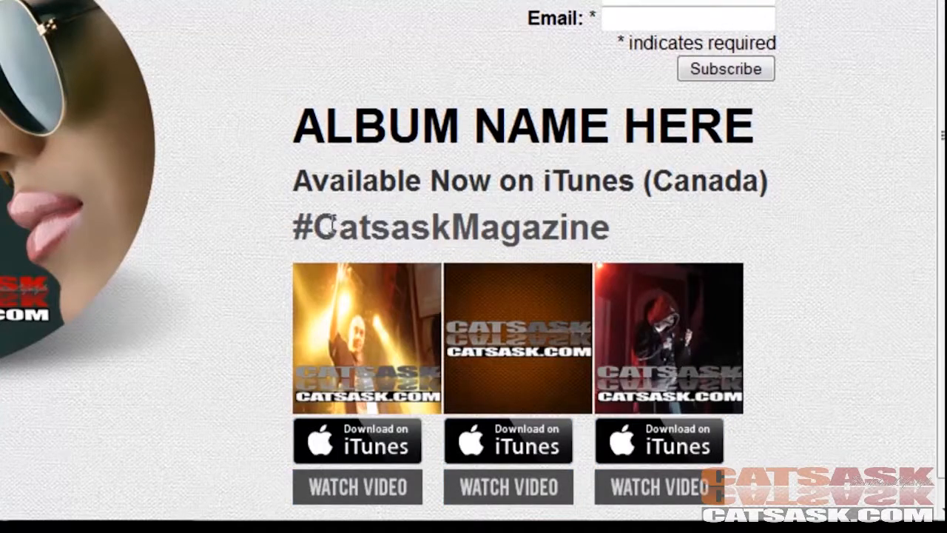
left_click_drag(316, 223, 610, 218)
left_click(255, 228)
left_click_drag(311, 181, 584, 181)
left_click_drag(221, 32, 451, 178)
left_click(427, 215)
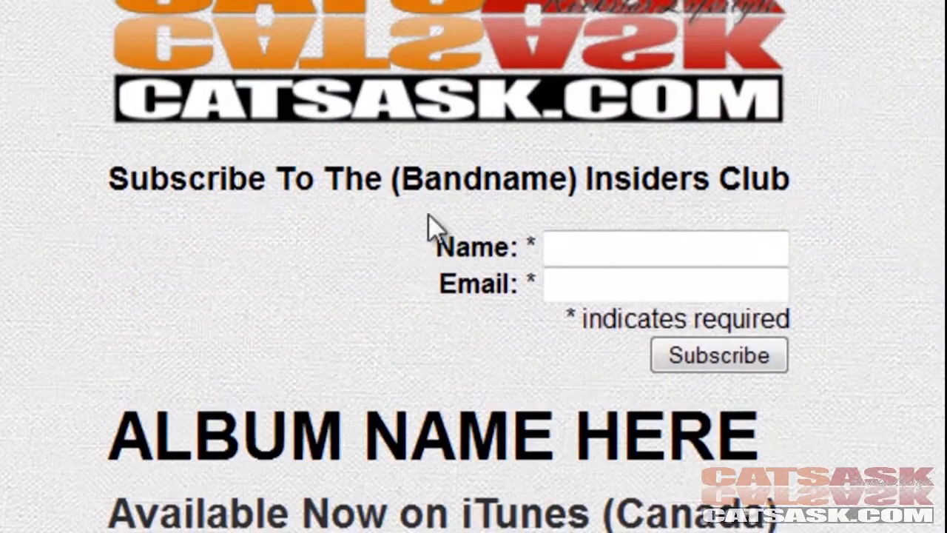
left_click(595, 294)
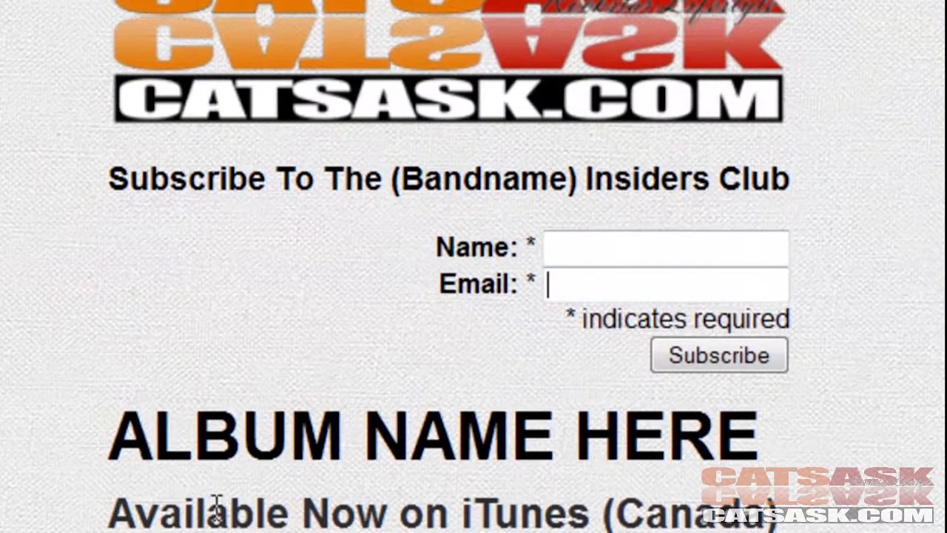